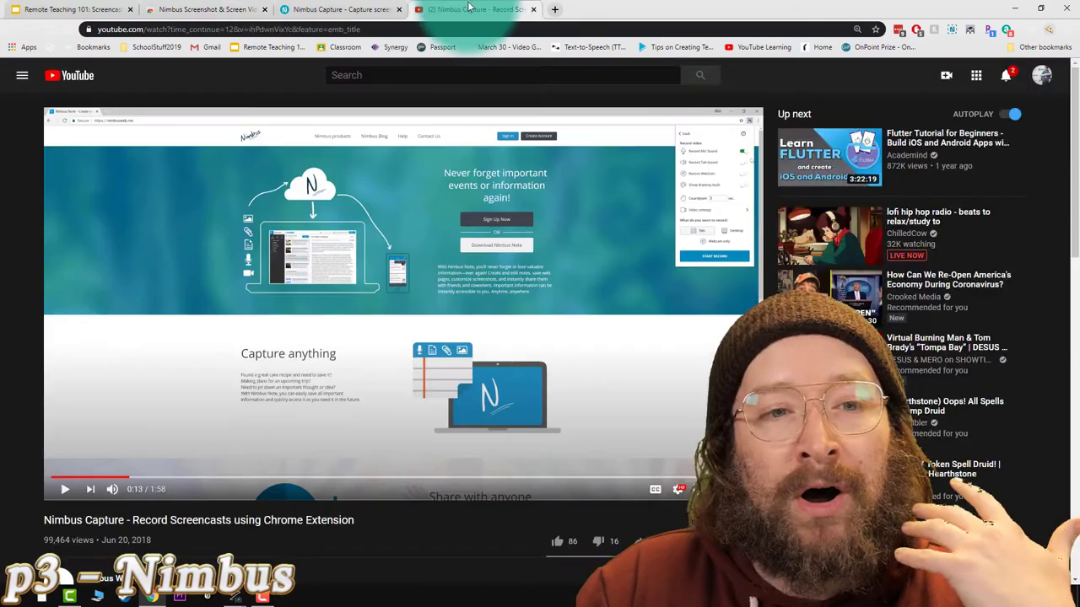
Step: Show the Chrome Web Store page of Nimbus Screenshot & Screen Video Recorder and close the Nimbus screenshot-capture video page
left_click(459, 9)
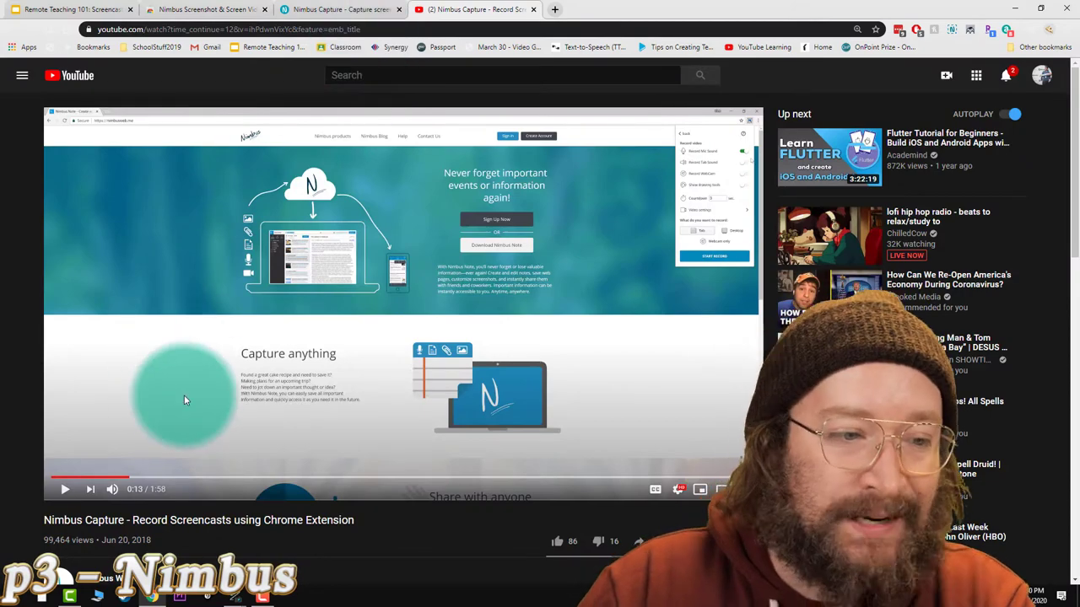
left_click(146, 5)
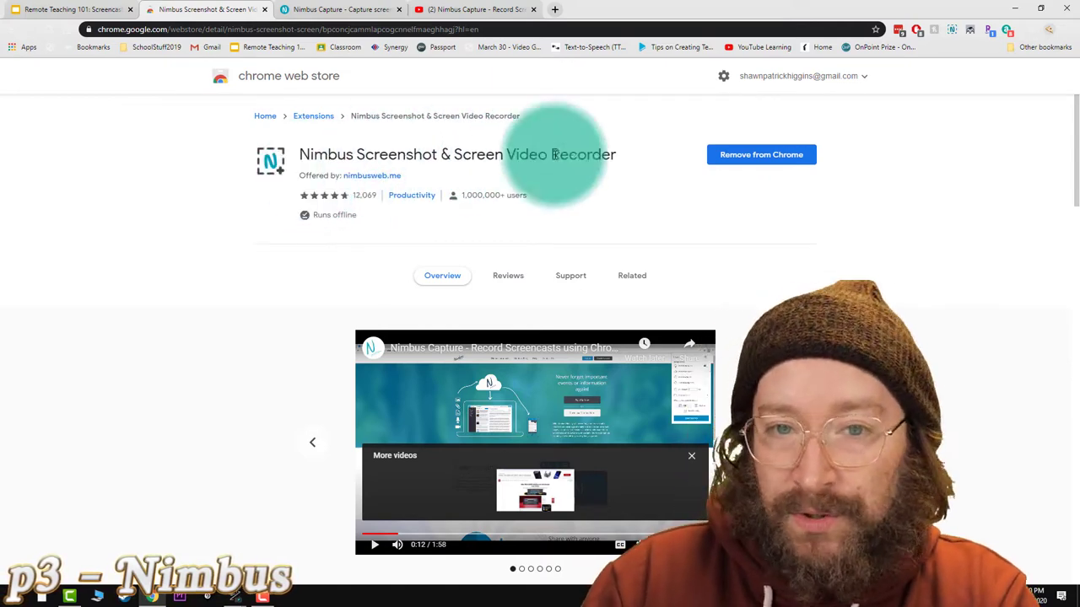
left_click(399, 9)
left_click(341, 9)
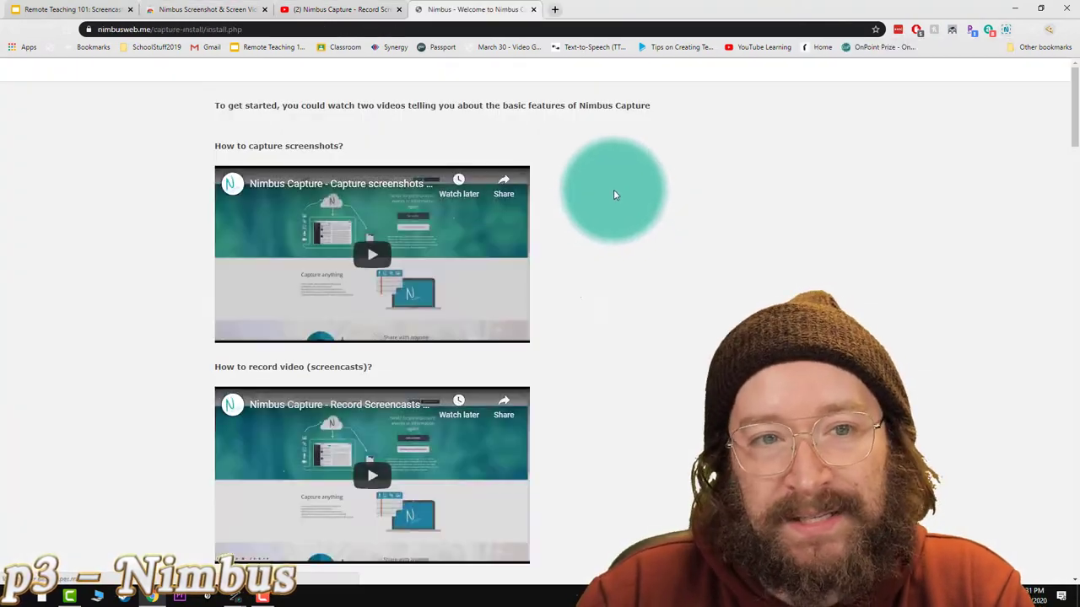
Step: Skim the Nimbus welcome page's guides on screenshots and screencasts, and close the page
scroll(253, 312, "down", 5)
scroll(338, 385, "down", 4)
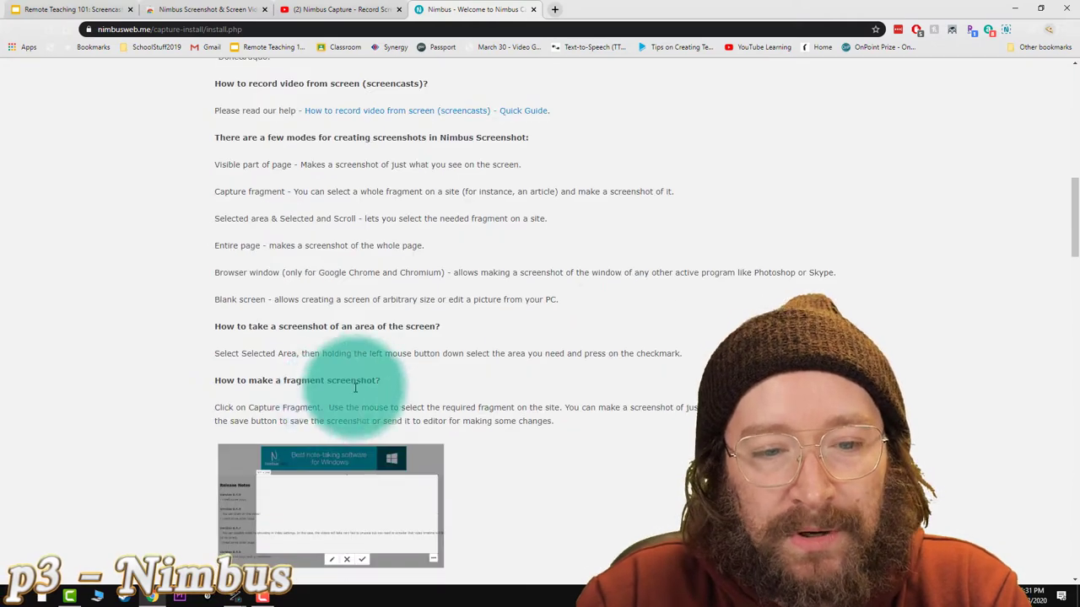
scroll(332, 374, "up", 9)
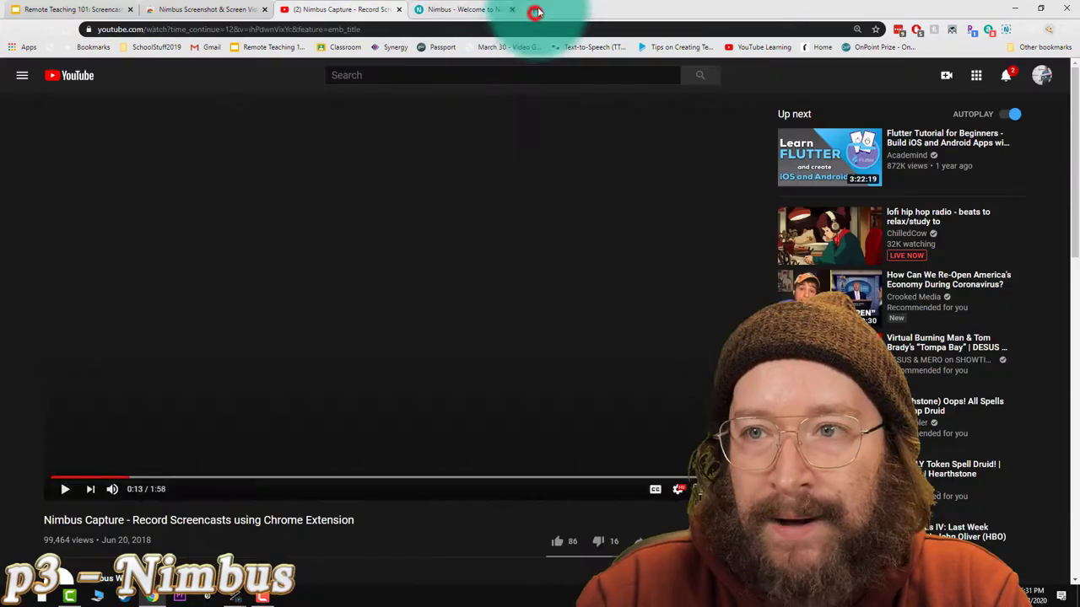
left_click(533, 9)
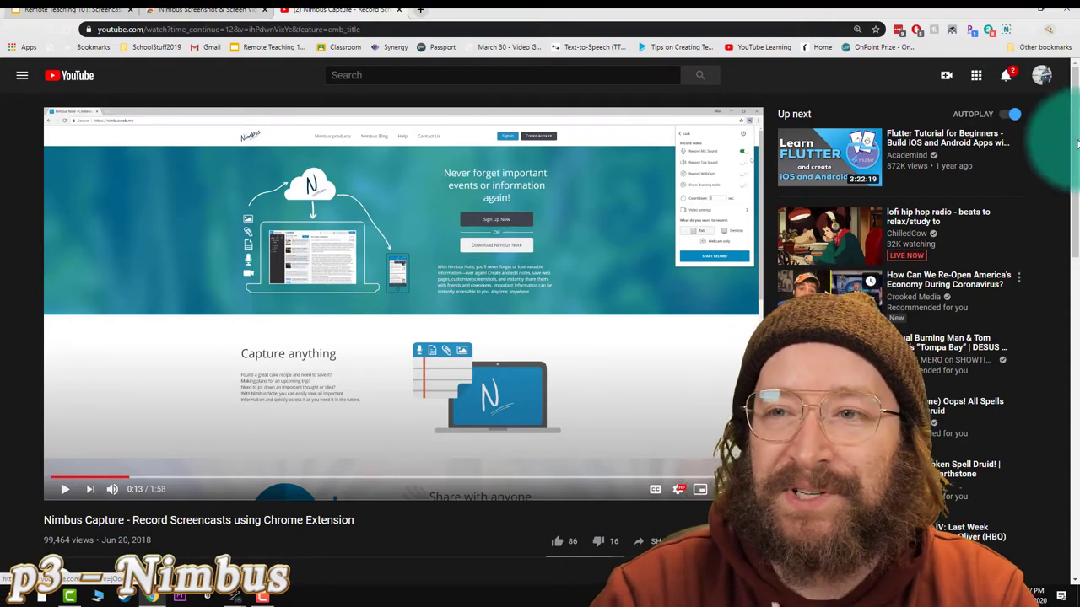
Step: Open Nimbus Capture's video recording options and enable tab sound and webcam recording
left_click(1005, 30)
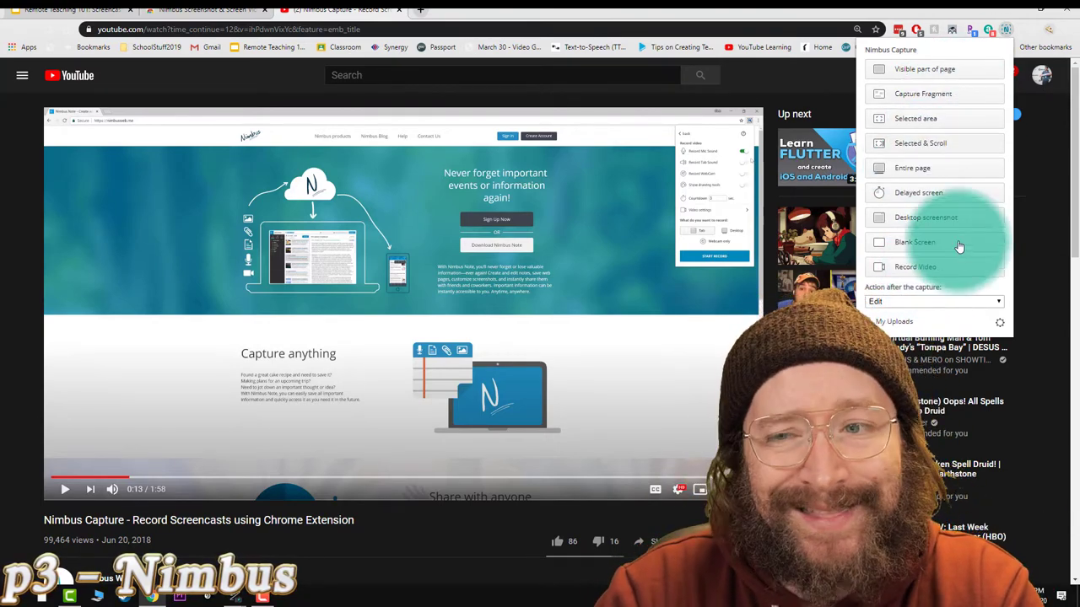
left_click(943, 267)
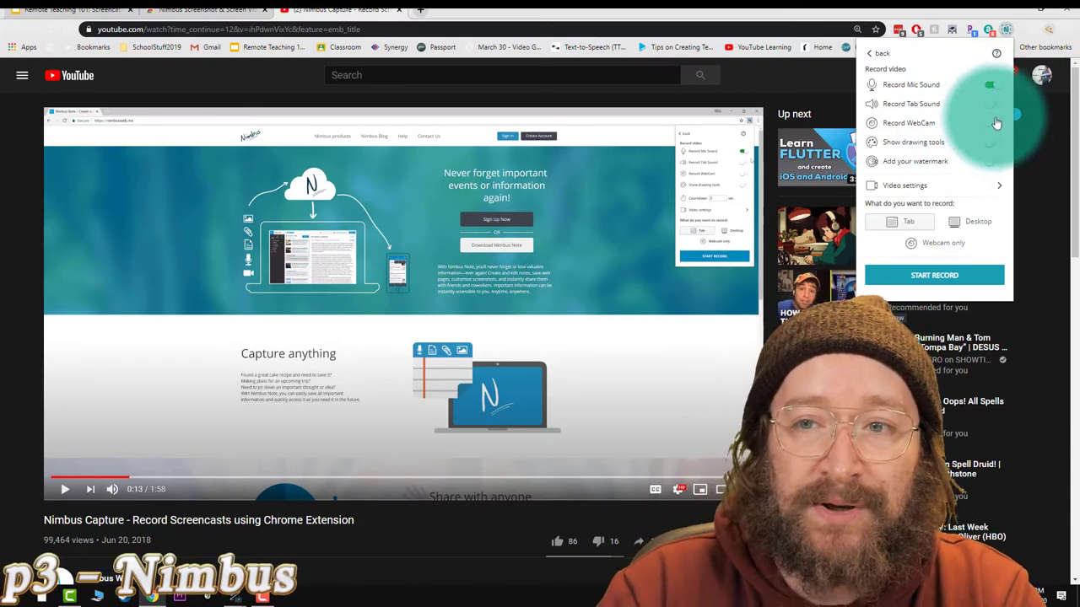
left_click(991, 104)
left_click(989, 124)
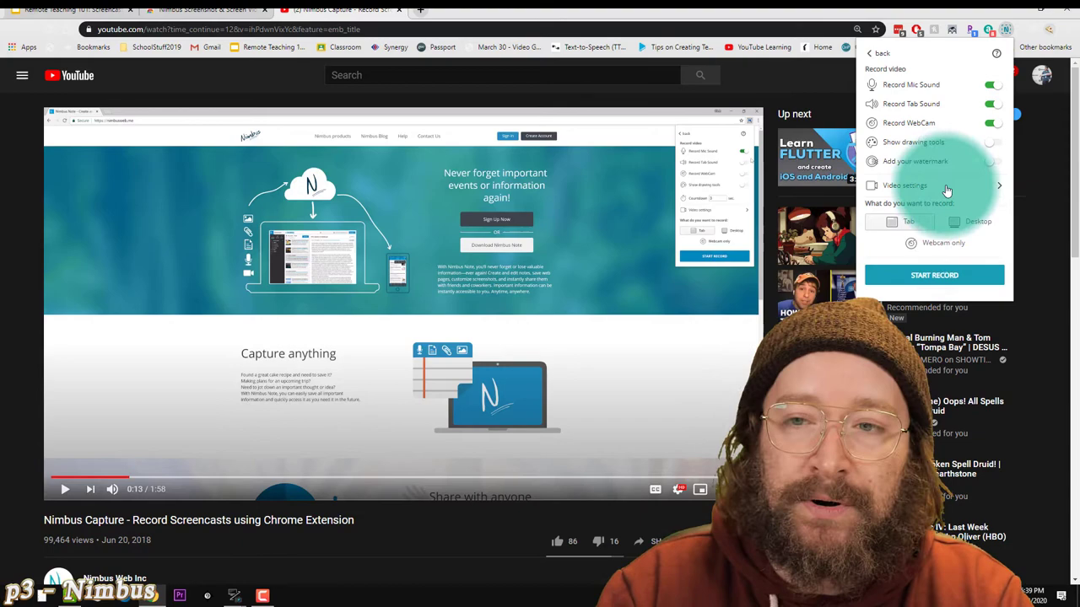
Step: Set the audio bitrate to 128 kbit/s in Nimbus's video settings, keeping the video bitrate at 4 Mbit/s
left_click(947, 191)
left_click(974, 138)
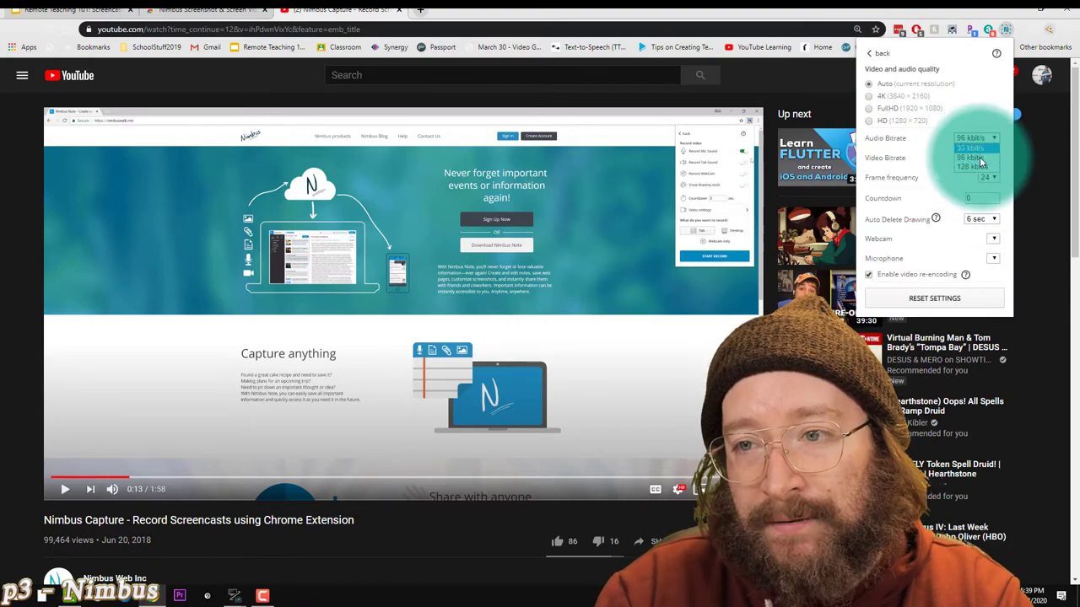
left_click(978, 167)
left_click(978, 158)
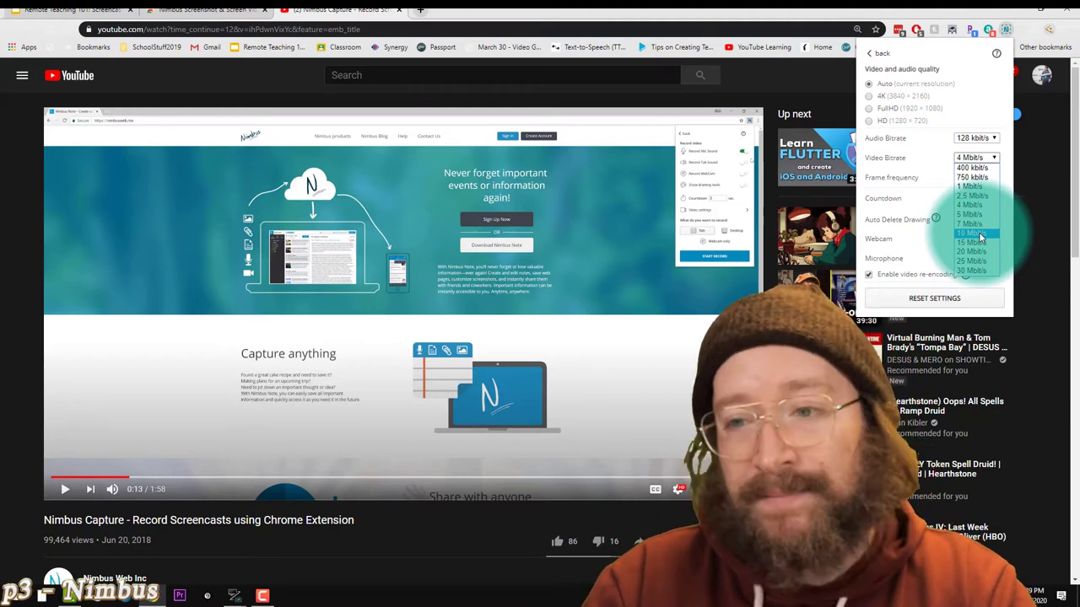
left_click(986, 177)
Step: Set the recording's frame frequency to 30 and its countdown to 3
left_click(987, 177)
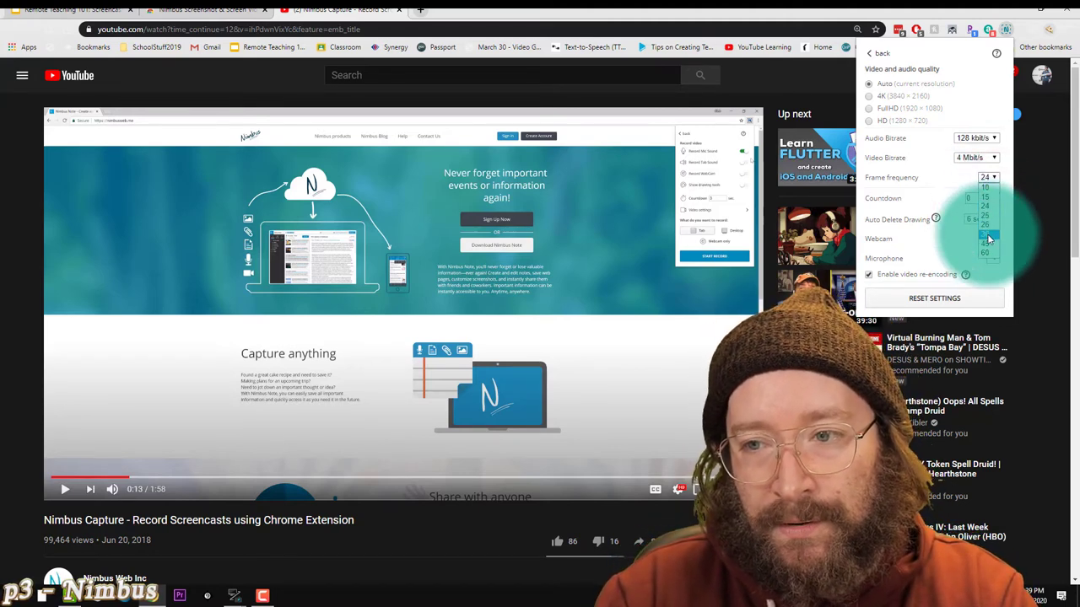
left_click(989, 240)
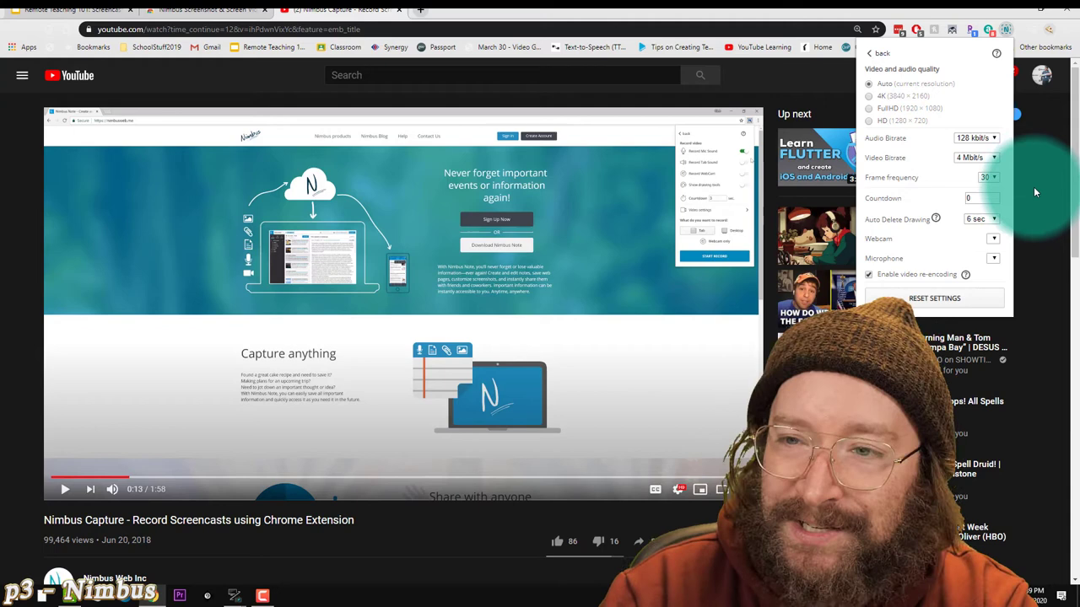
double_click(974, 197)
type("3")
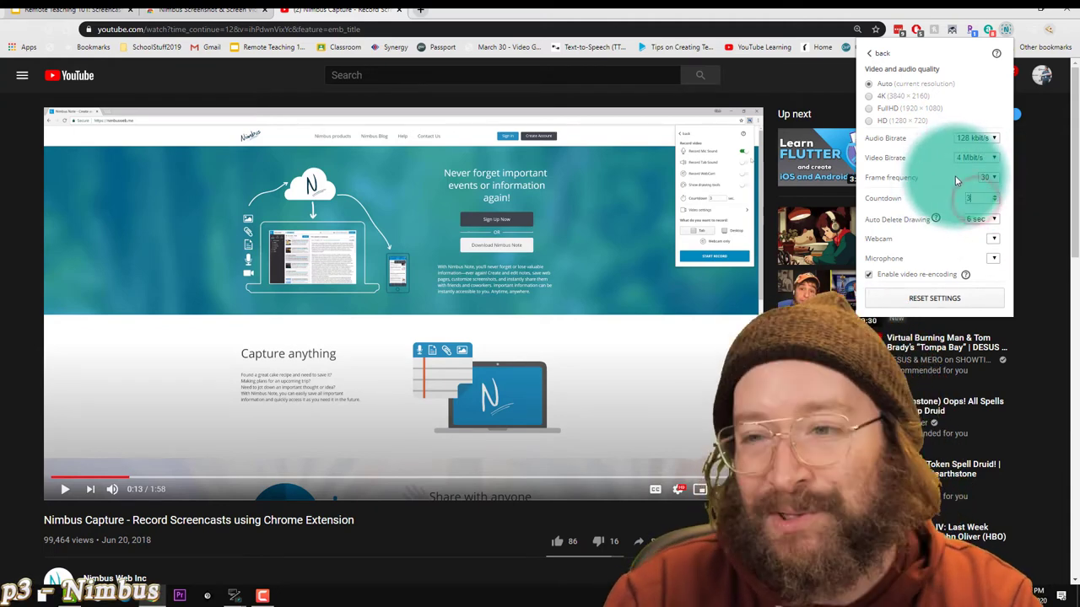
left_click(955, 253)
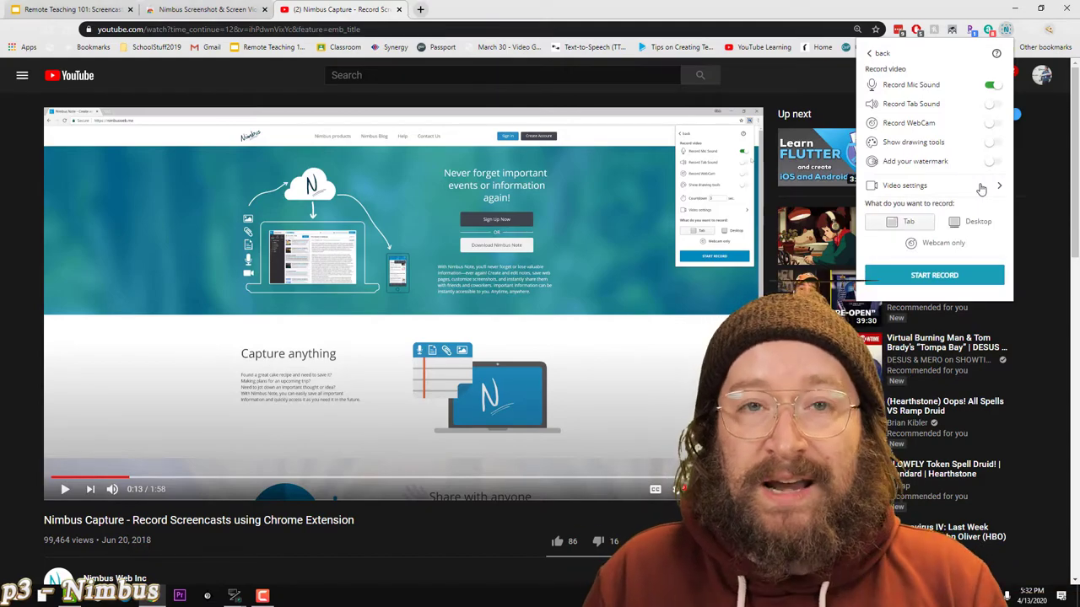
left_click(263, 596)
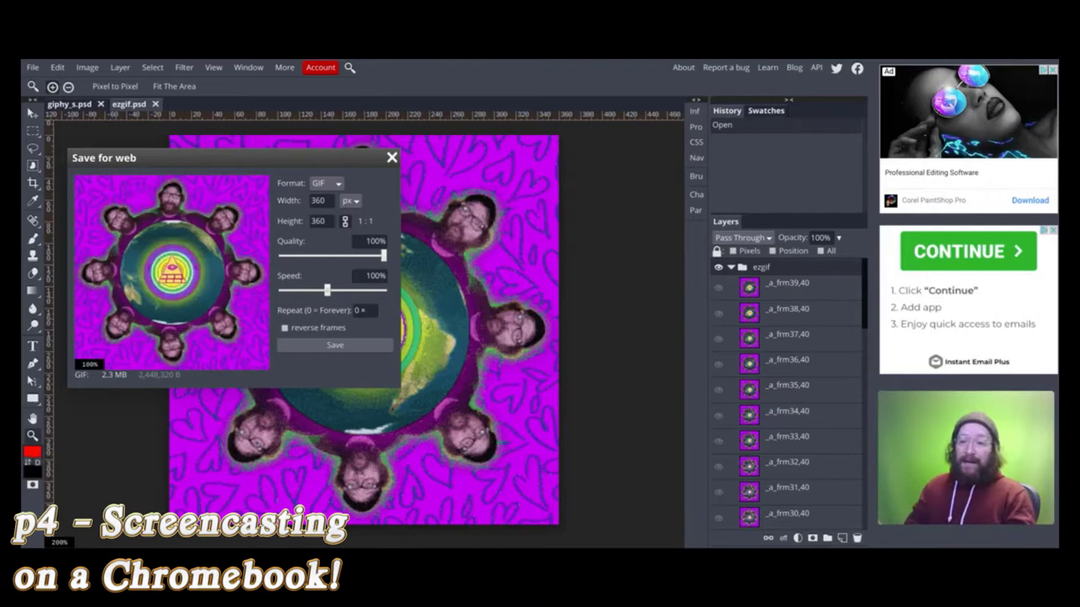
Step: Move the webcam overlay up over the ads, restore it from its enlarged size, and return it to the empty area below them
mouse_move(934, 477)
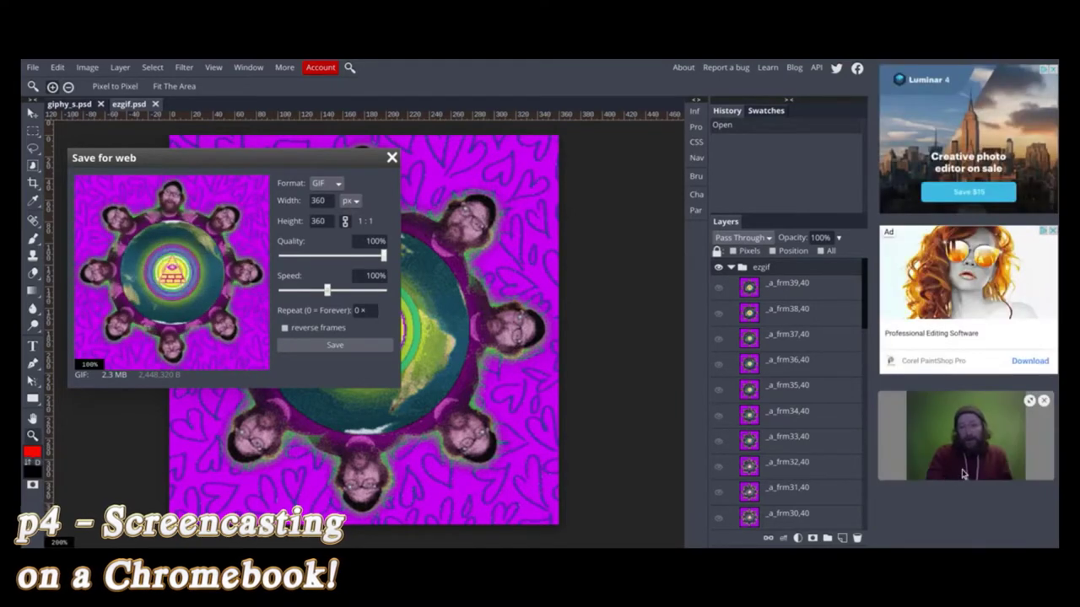
left_click_drag(961, 474, 949, 106)
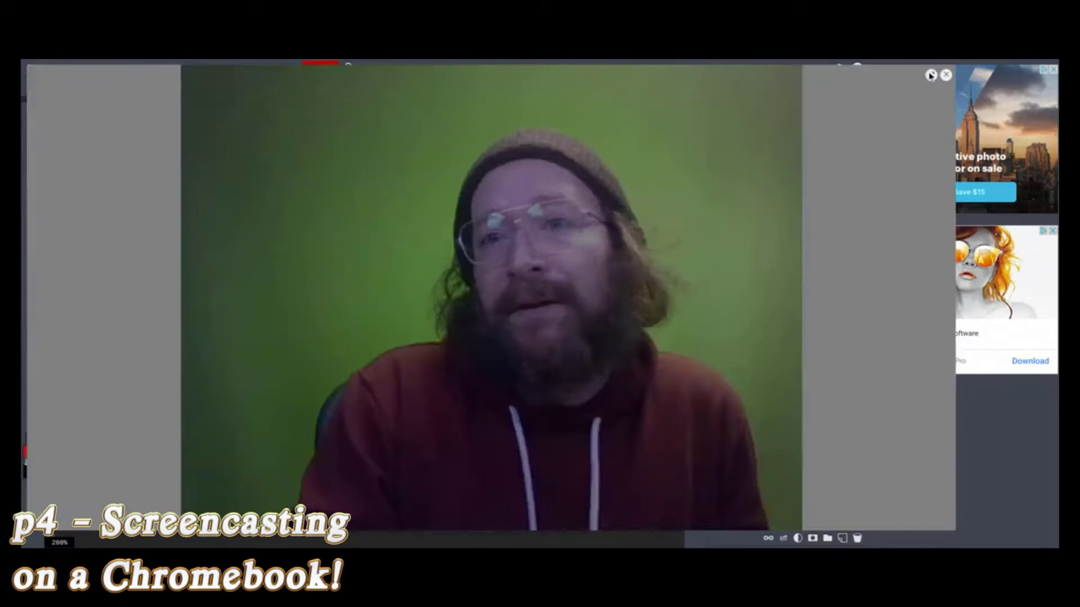
left_click(930, 75)
left_click_drag(960, 108, 980, 433)
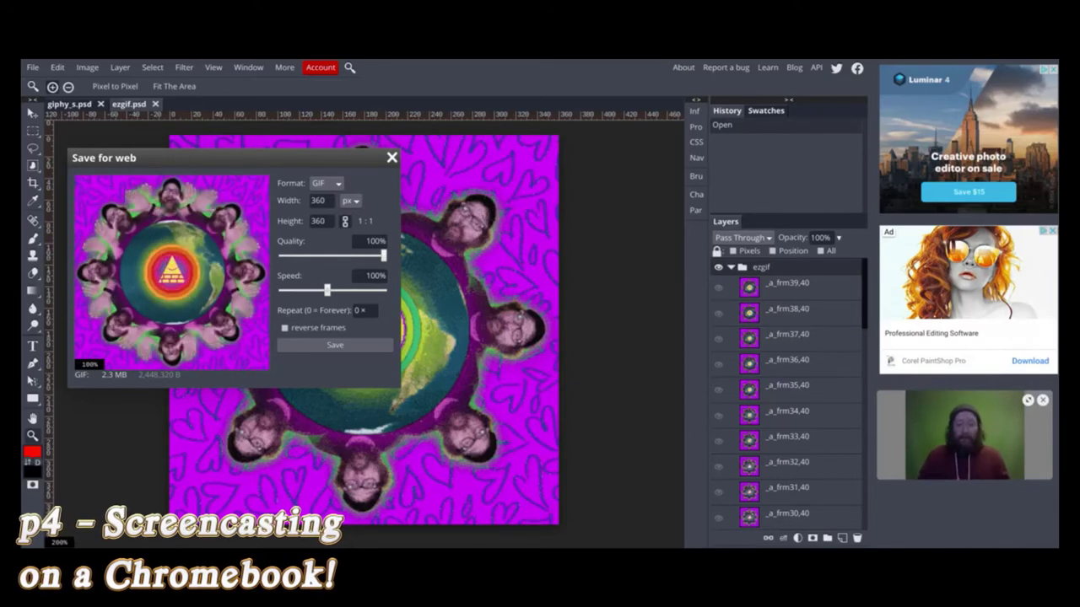
mouse_move(980, 434)
left_mouse_down()
mouse_move(995, 434)
mouse_move(971, 435)
left_mouse_up()
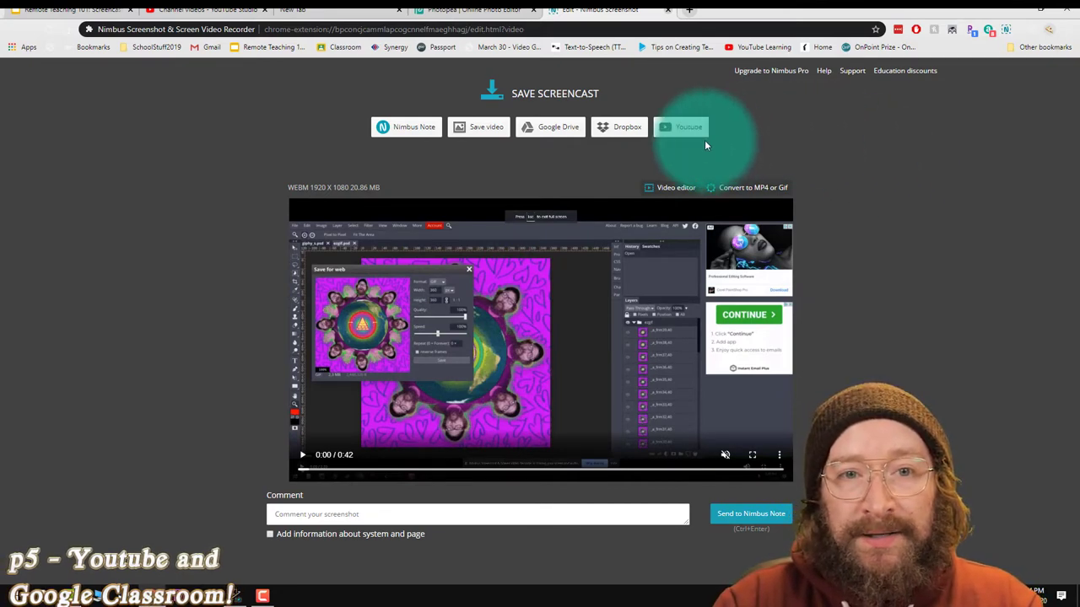
Step: Save the recorded screencast to the Downloads folder as a WEBM file named Screencasting
left_click(491, 129)
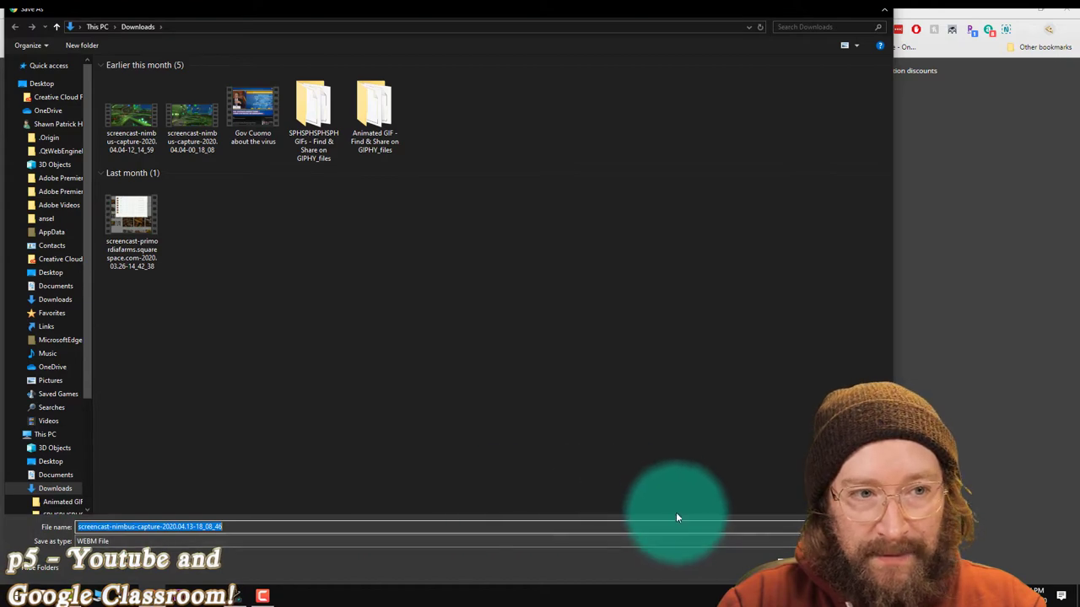
left_click(747, 560)
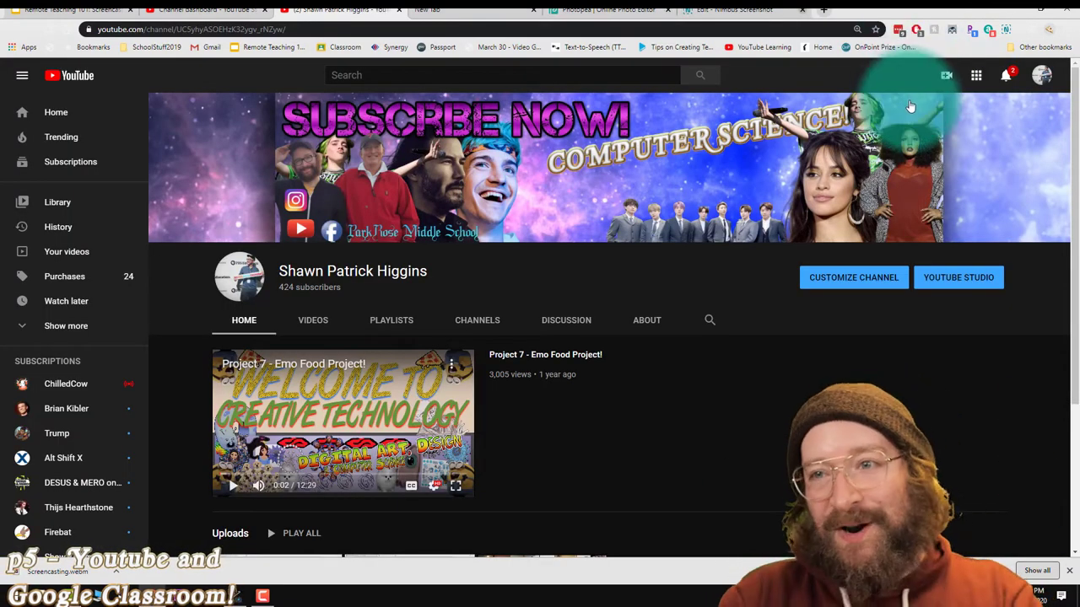
Step: Upload the downloaded Screencasting.webm file to the YouTube channel
left_click(946, 76)
left_click(989, 105)
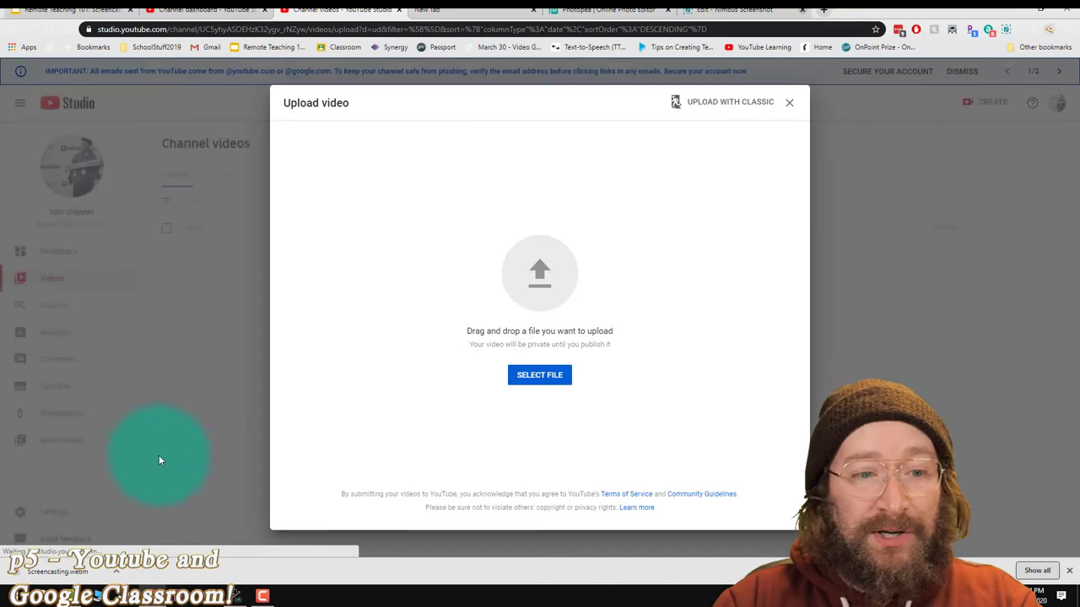
left_click_drag(57, 571, 544, 261)
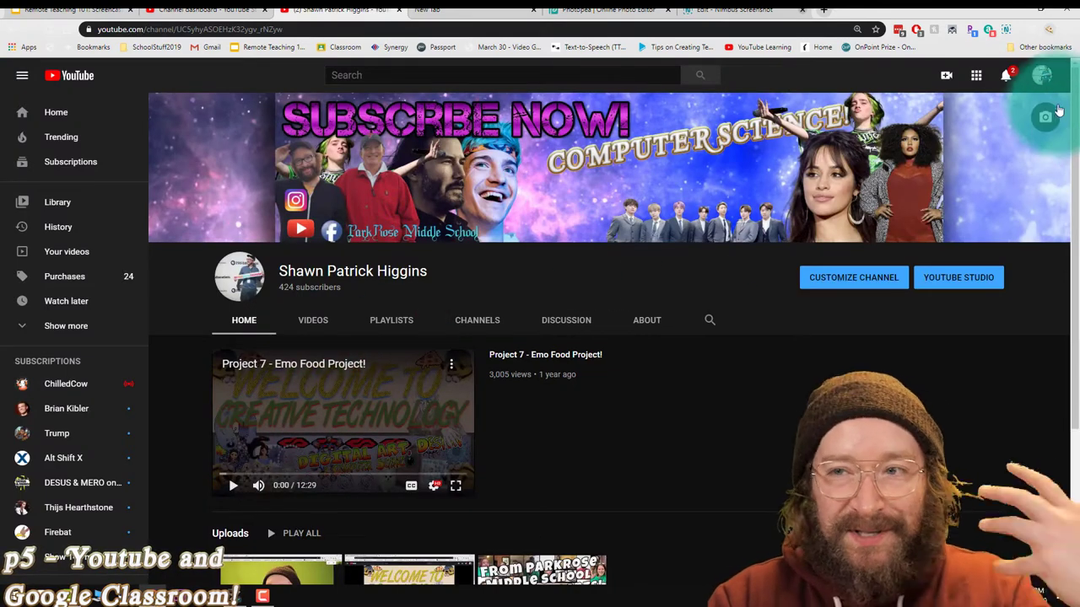
Step: Open the details of the unlisted 2:34 screencast from the channel's video list in YouTube Studio and look through them
left_click(1045, 78)
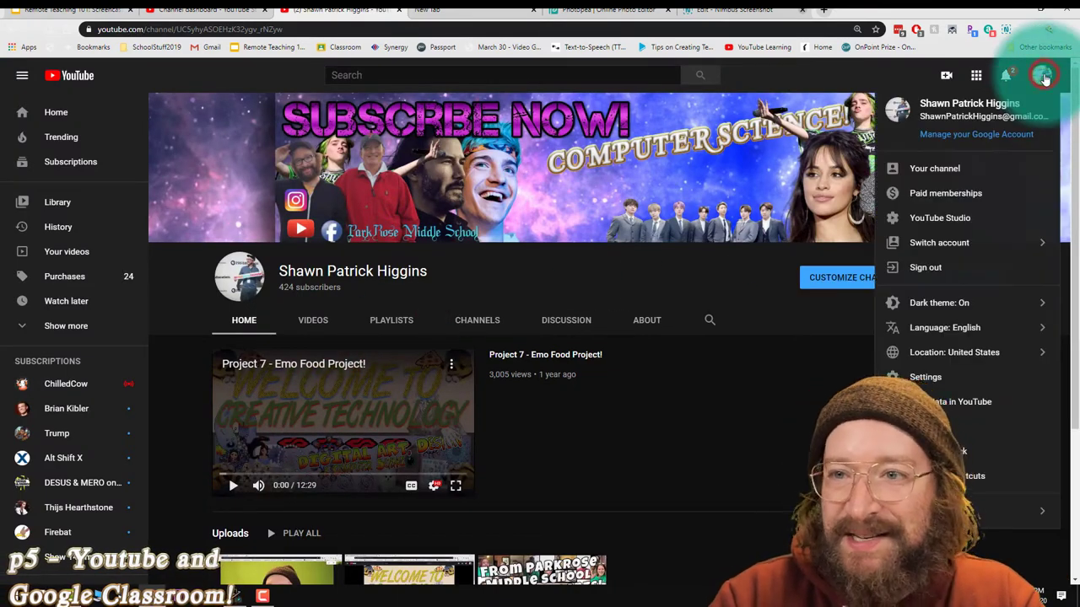
left_click(954, 219)
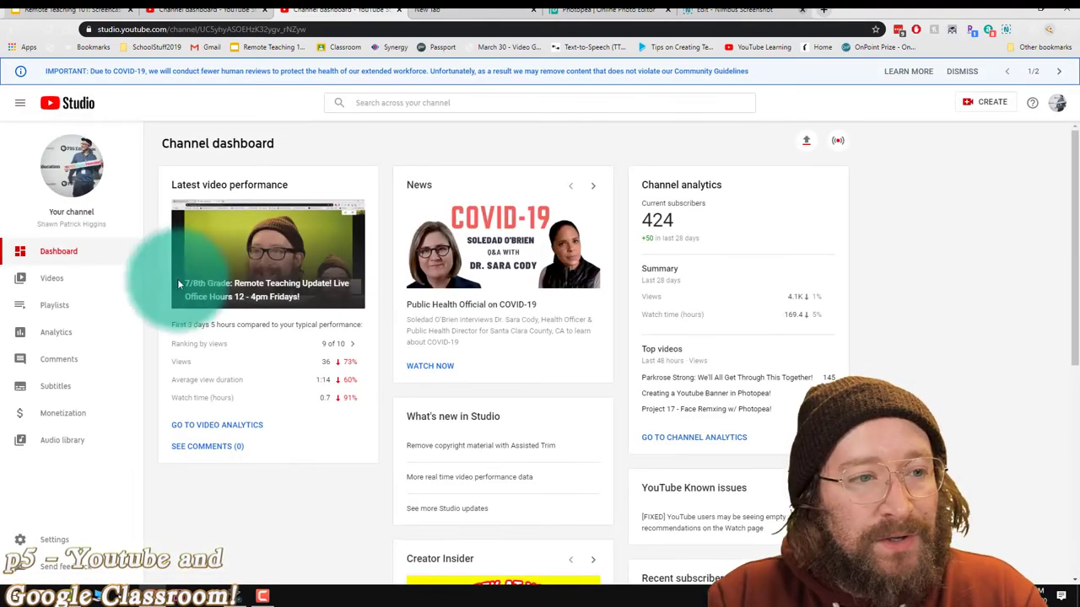
left_click(58, 286)
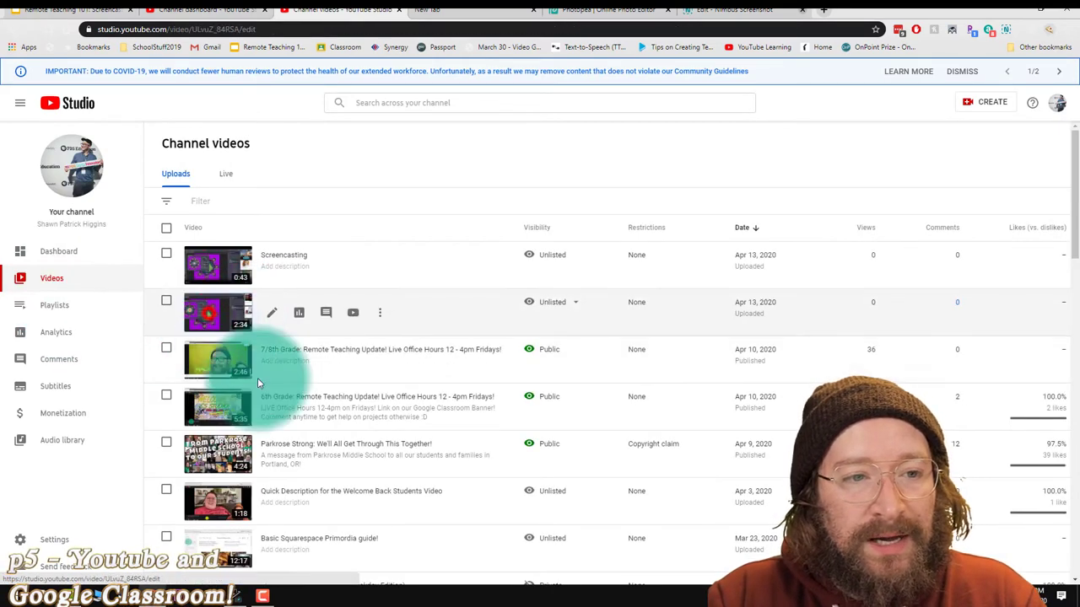
left_click(211, 312)
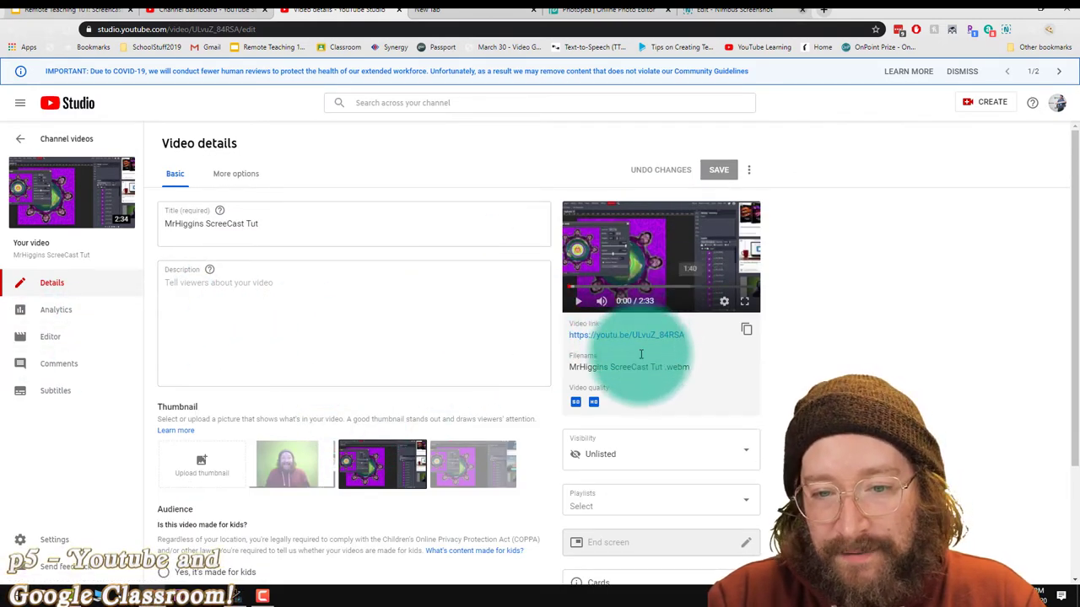
scroll(633, 359, "down", 1)
scroll(629, 363, "up", 1)
Step: Open the screencast in the video editor and split it at 0:58:14 for trimming
left_click(61, 346)
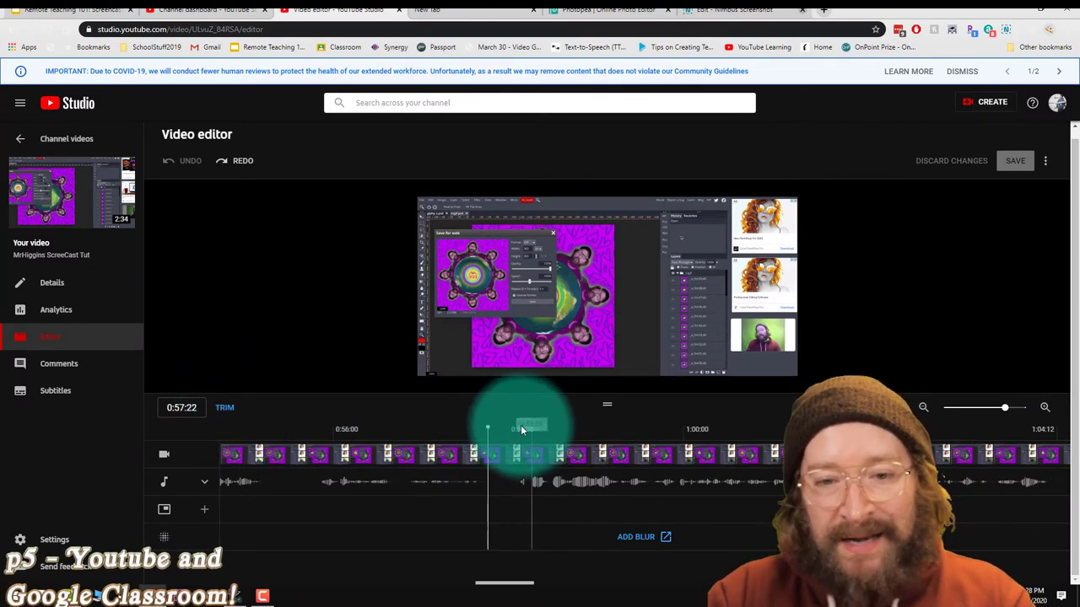
left_click_drag(509, 426, 547, 432)
left_click(544, 455)
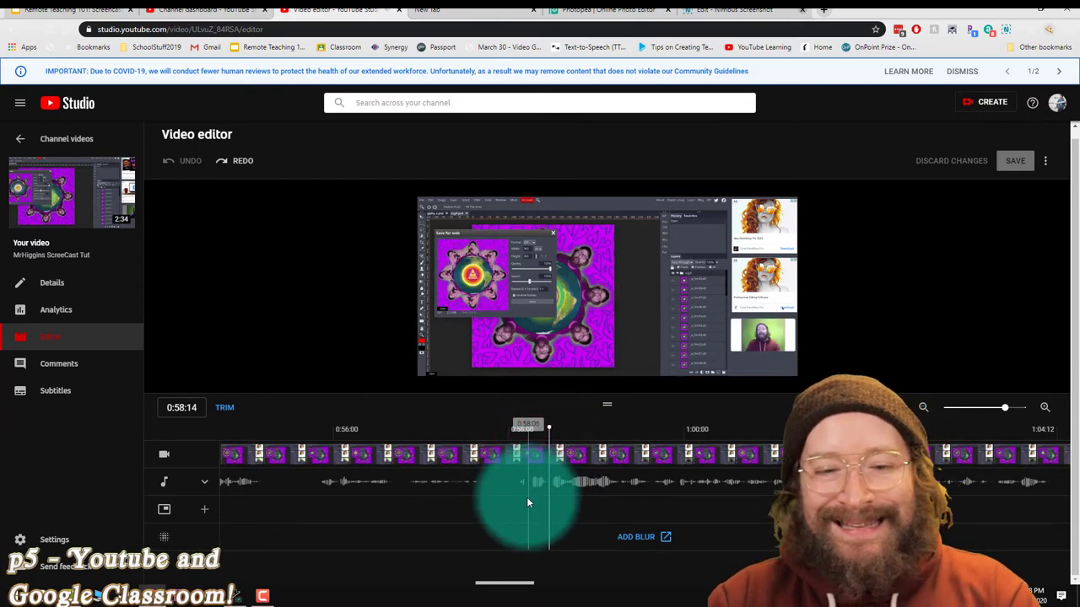
left_click(225, 409)
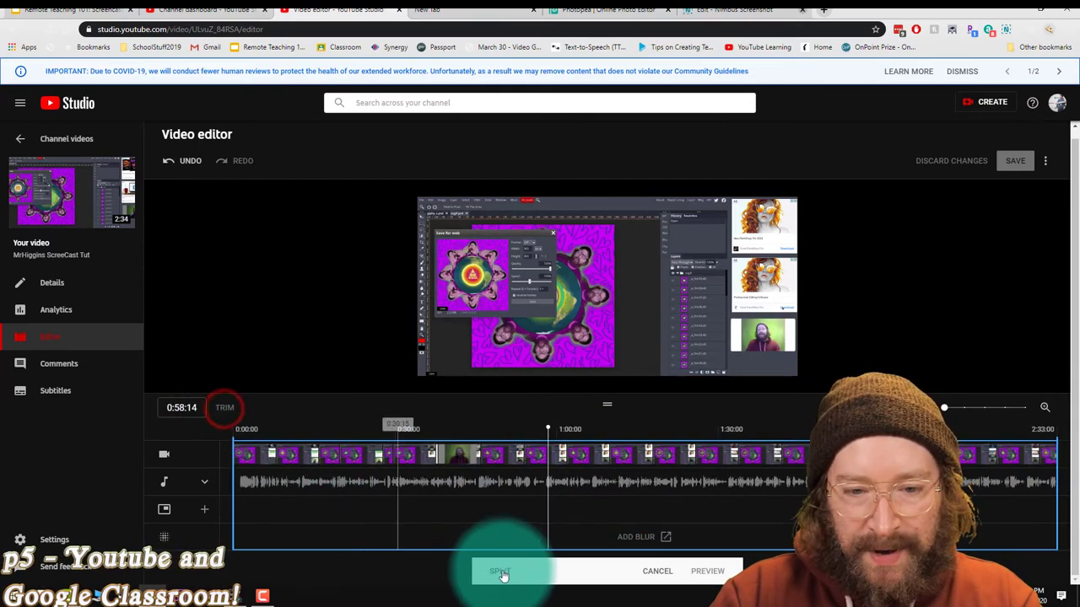
left_click(501, 573)
Step: Cut out the section from about 0:57:22 to 0:58:14 and play the video back across the cut
left_click(1044, 406)
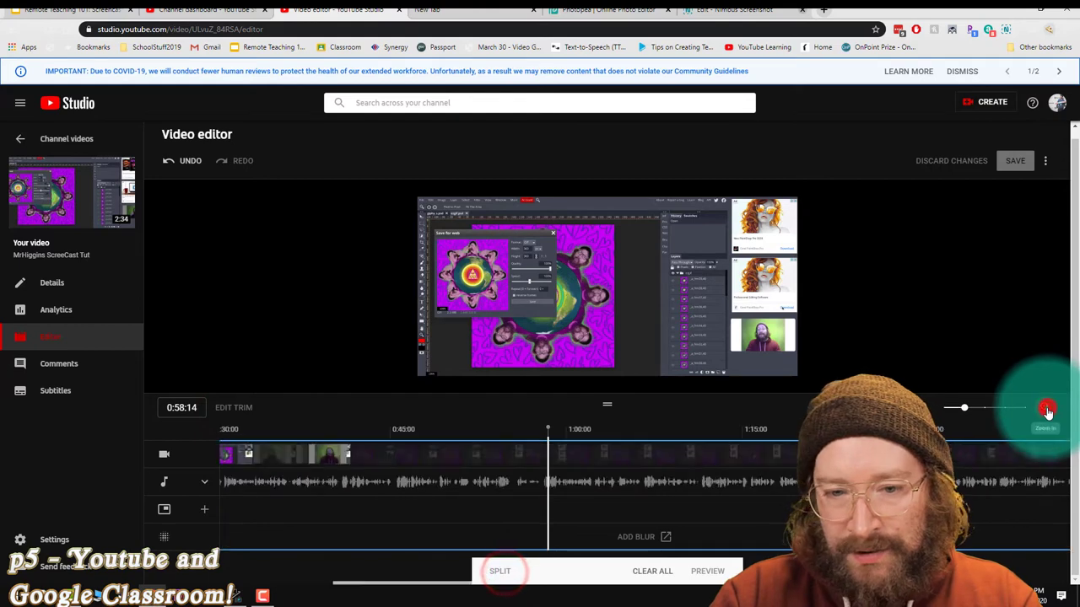
left_click_drag(1025, 409, 1004, 409)
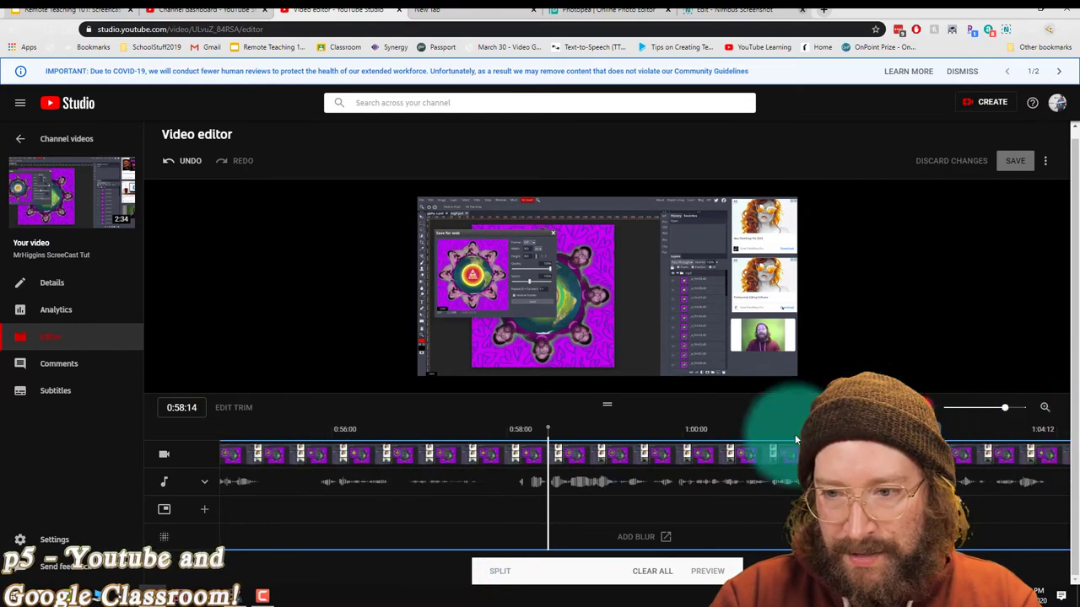
left_click_drag(546, 426, 486, 494)
left_click(499, 571)
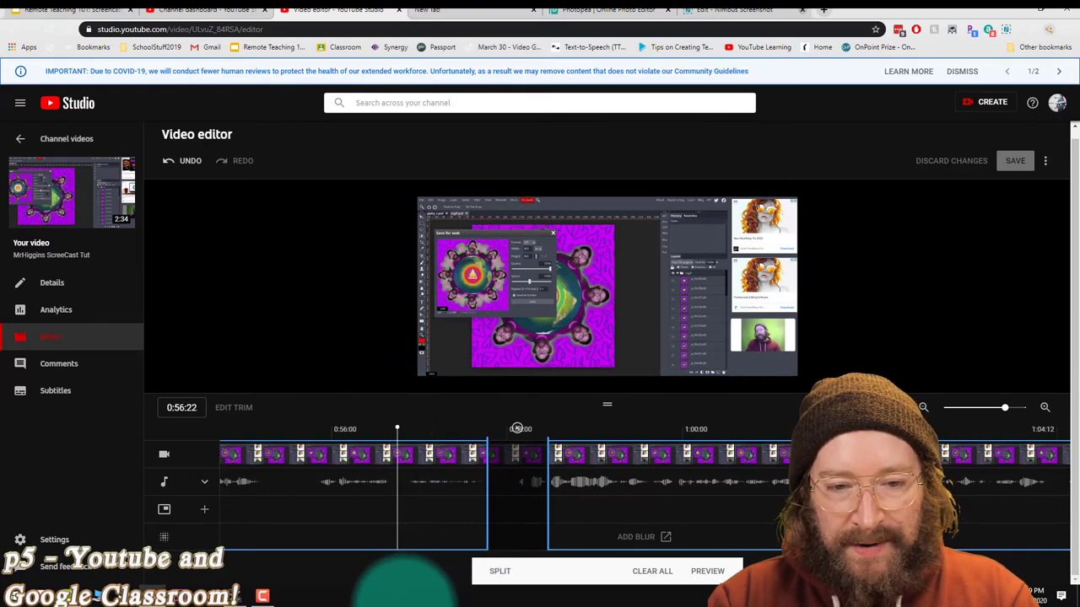
key("Left")
key("space")
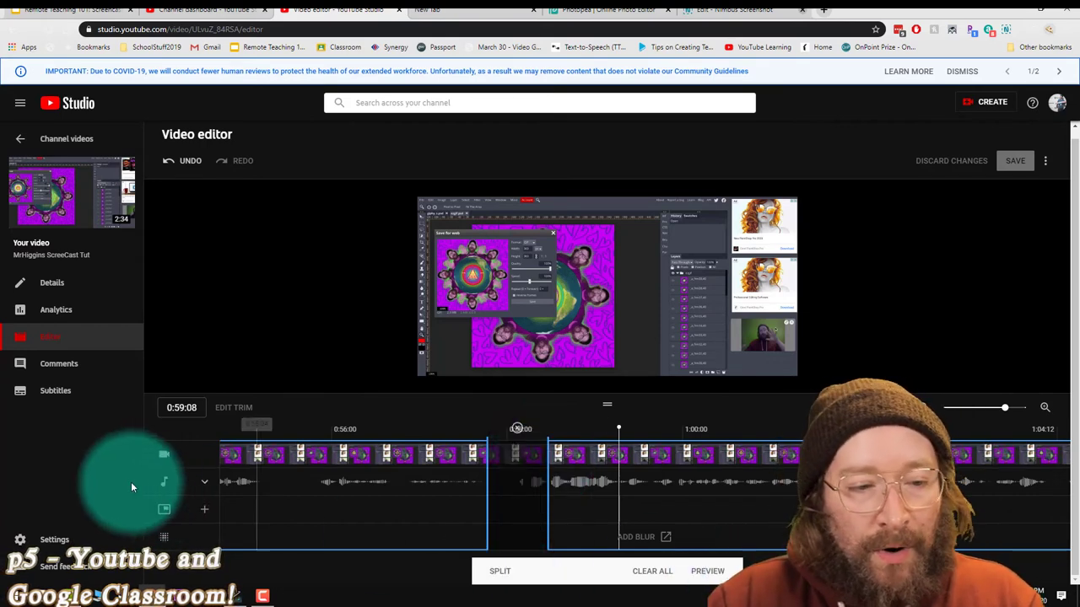
Step: Open the page for adding or replacing the screencast's audio, look at it and return to the video editor
left_click(203, 482)
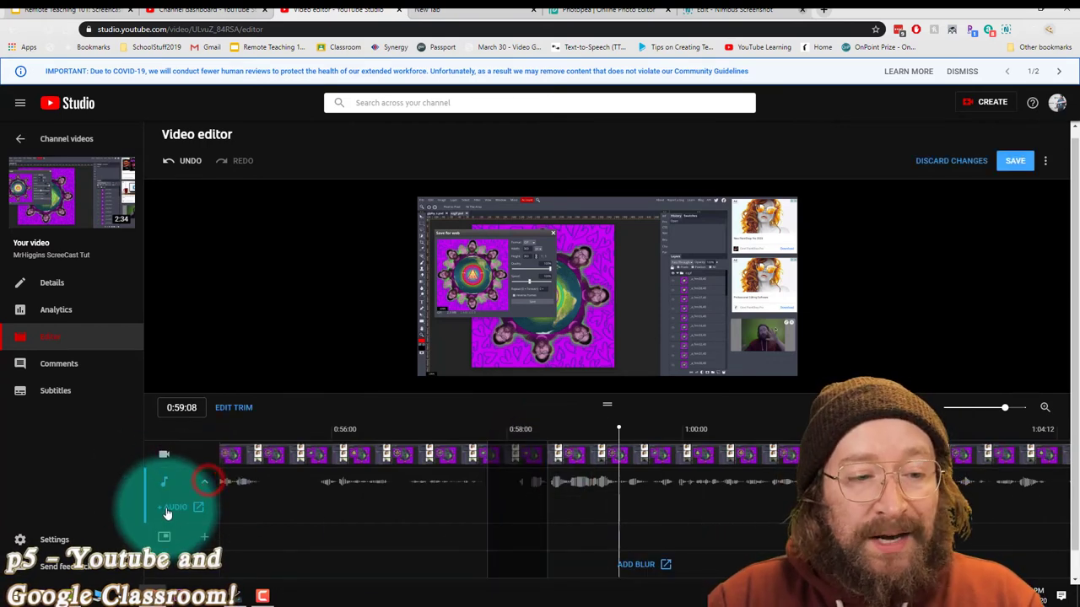
left_click(168, 510)
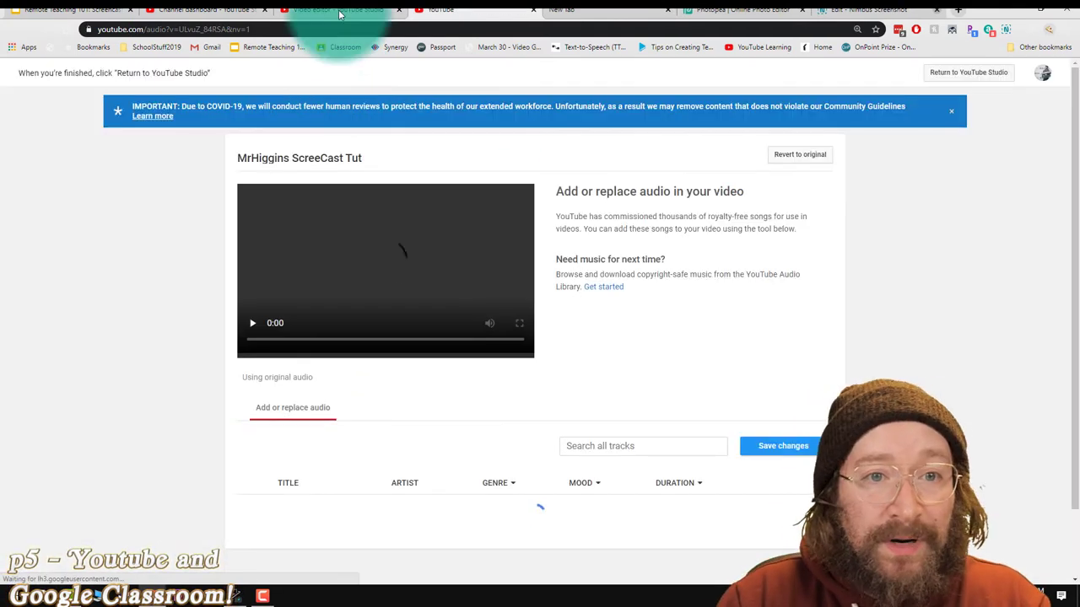
left_click(325, 9)
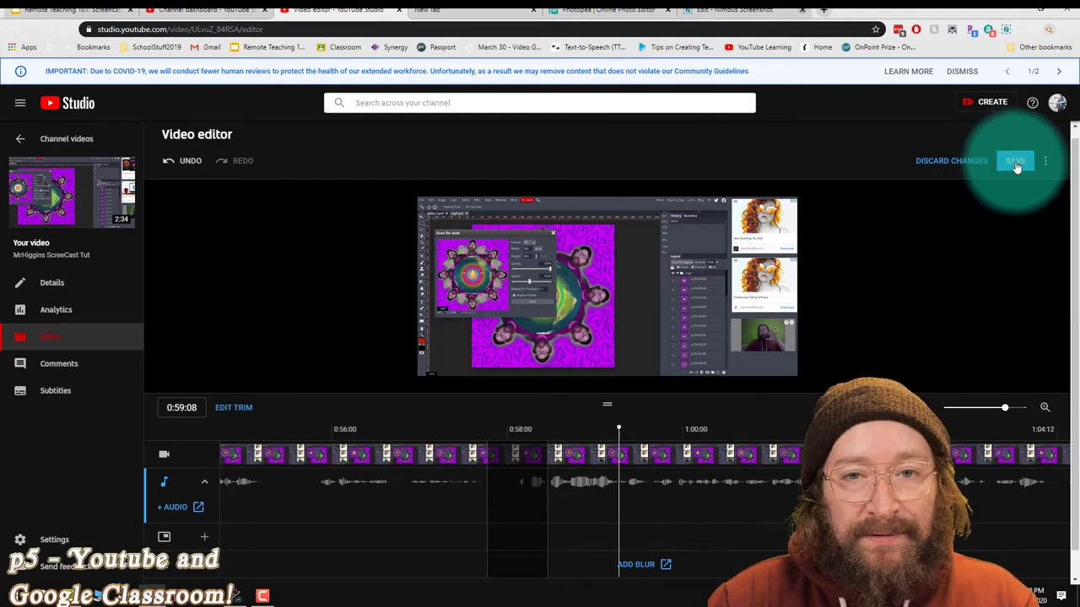
Step: Save the trimmed screencast and copy its video link from the video's details page in YouTube Studio
left_click(1016, 166)
left_click(202, 10)
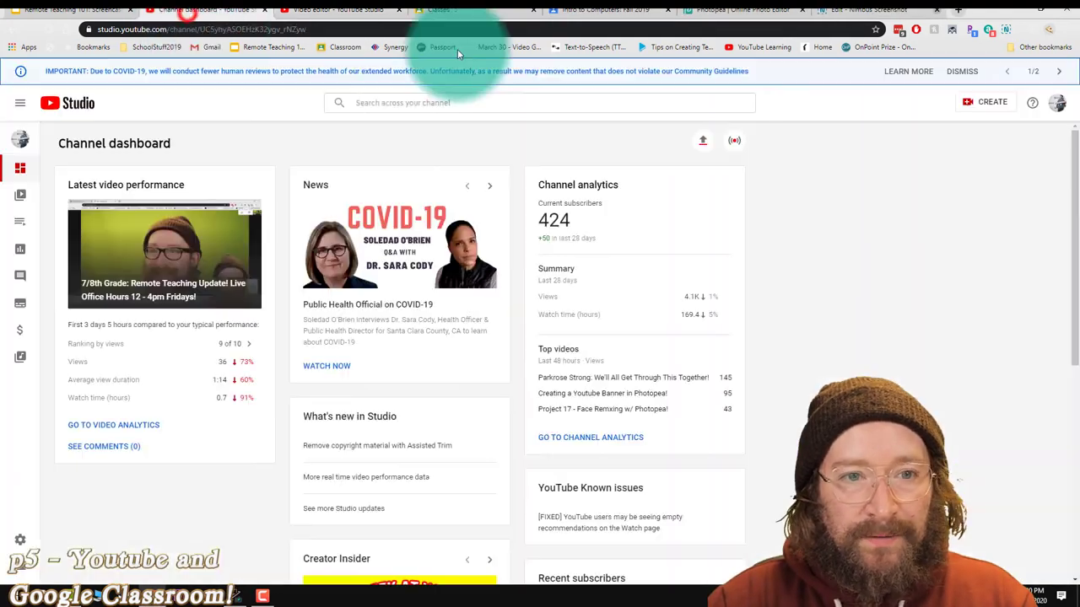
left_click(25, 199)
left_click(148, 263)
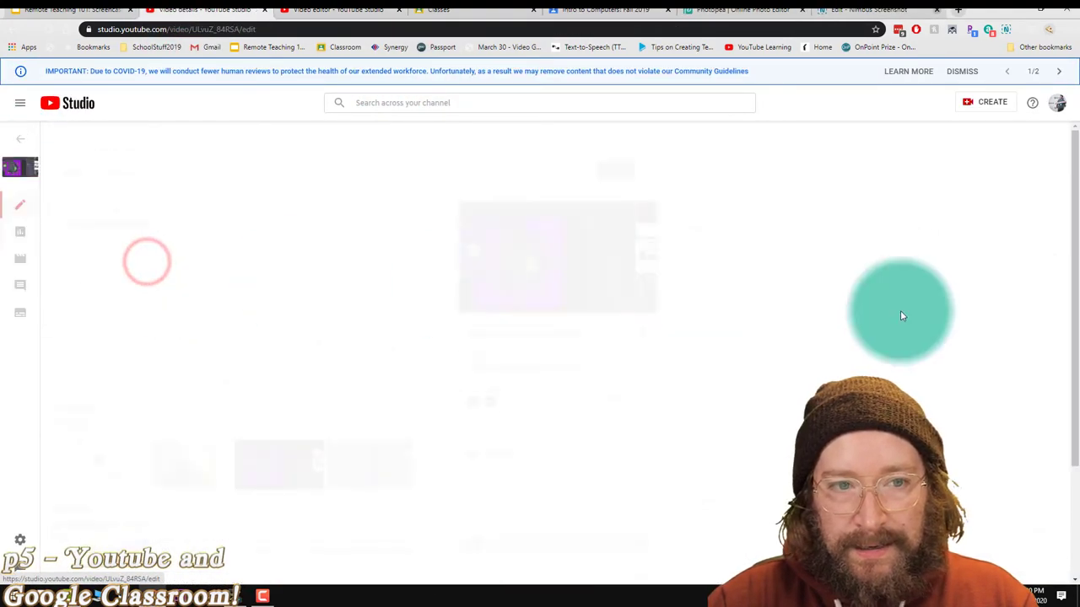
left_click(647, 329)
Step: Switch to Google Classroom and start a new assignment in the classwork of the Intro to Computers! class
left_click(498, 10)
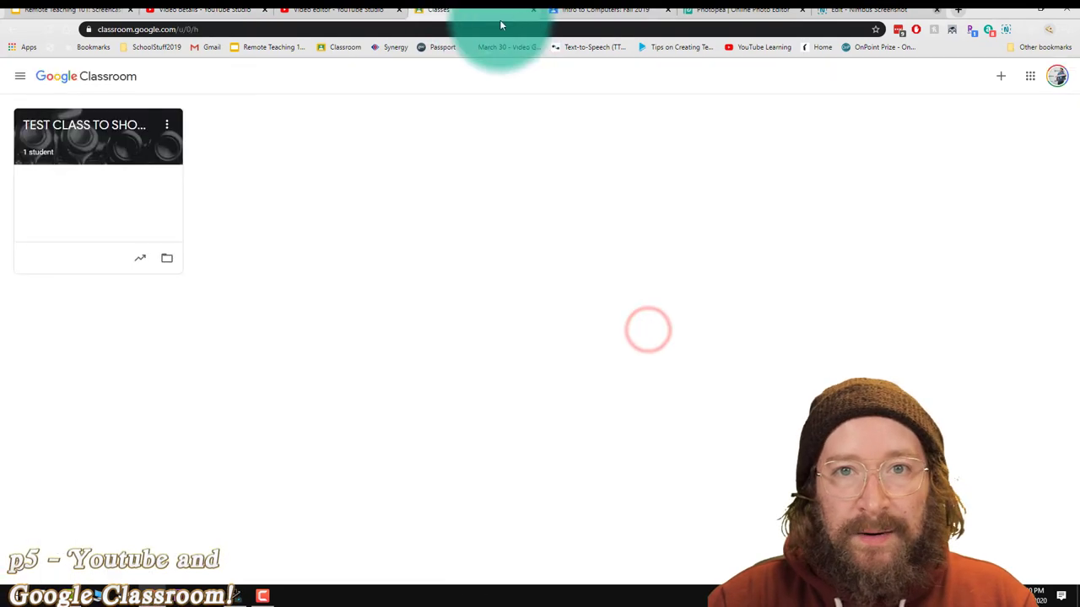
left_click(624, 10)
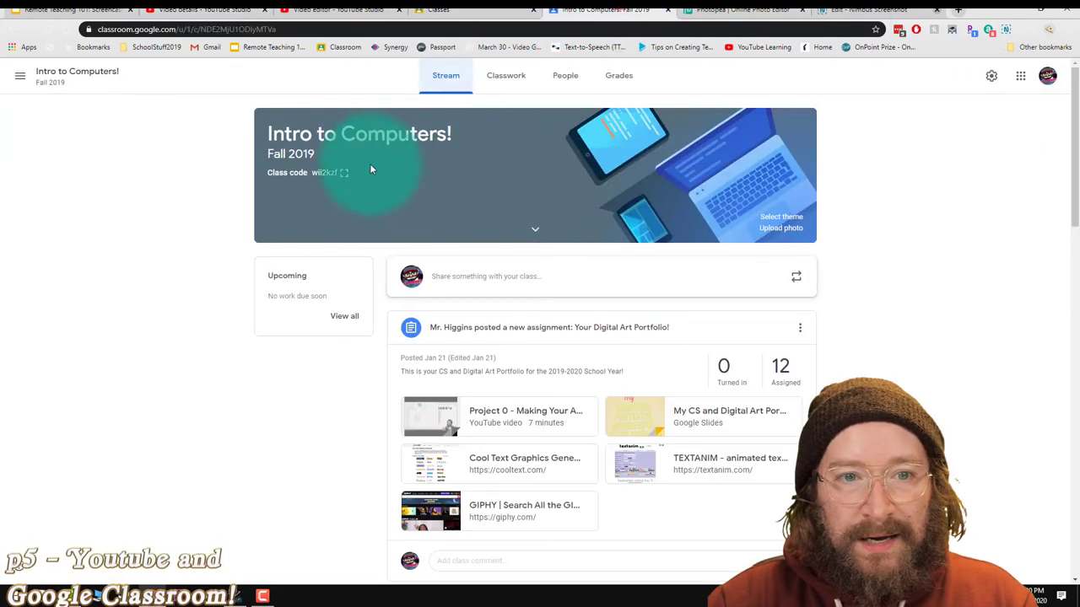
left_click(502, 77)
left_click(353, 116)
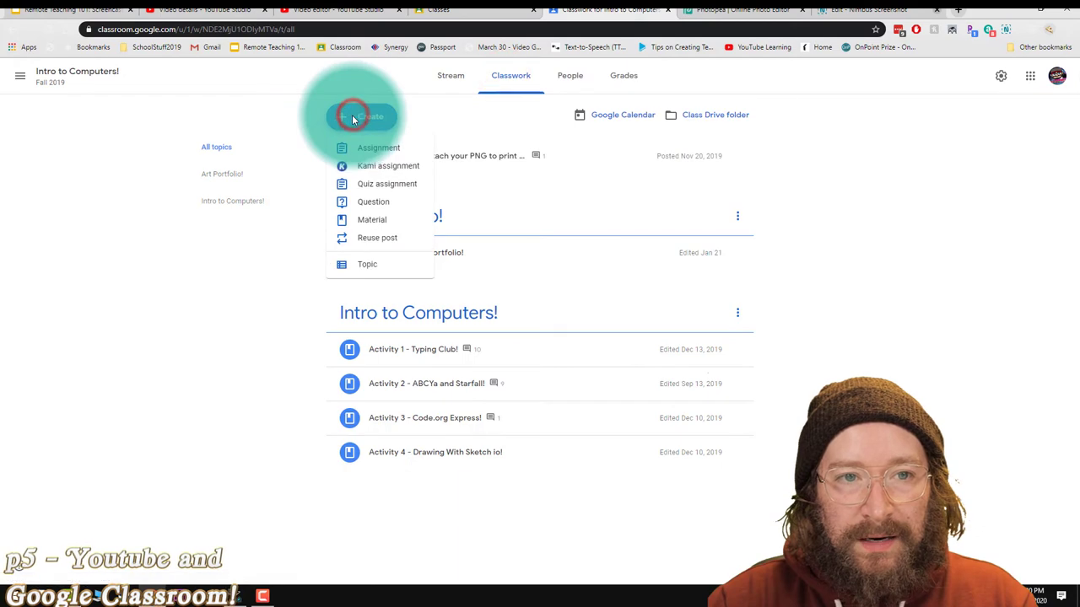
left_click(367, 146)
Step: Look up the screencast on YouTube by its copied link for the assignment's video attachment and select the matching video
left_click(71, 233)
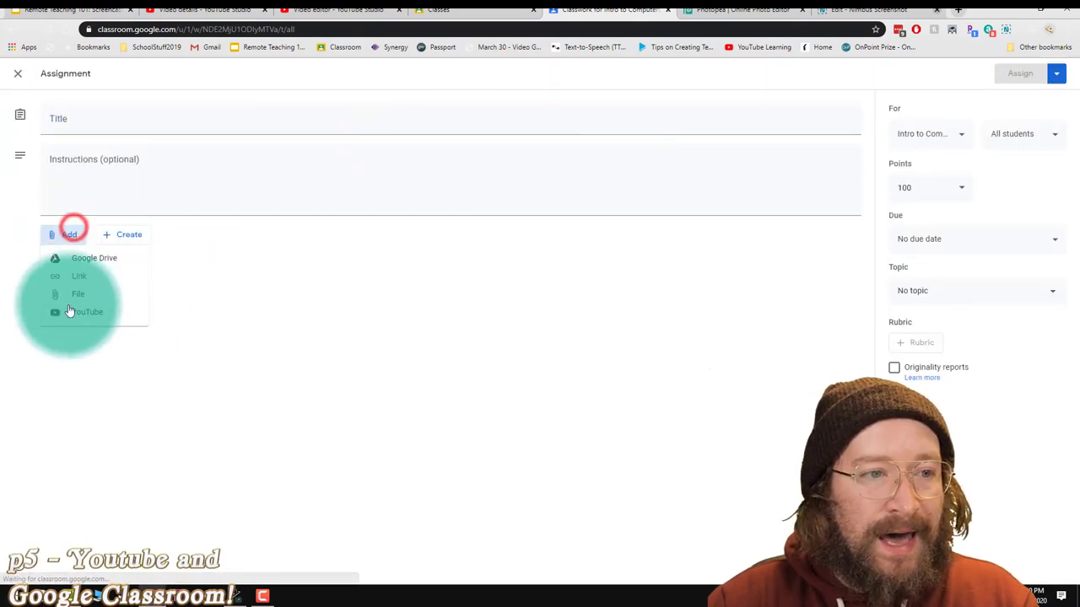
left_click(87, 311)
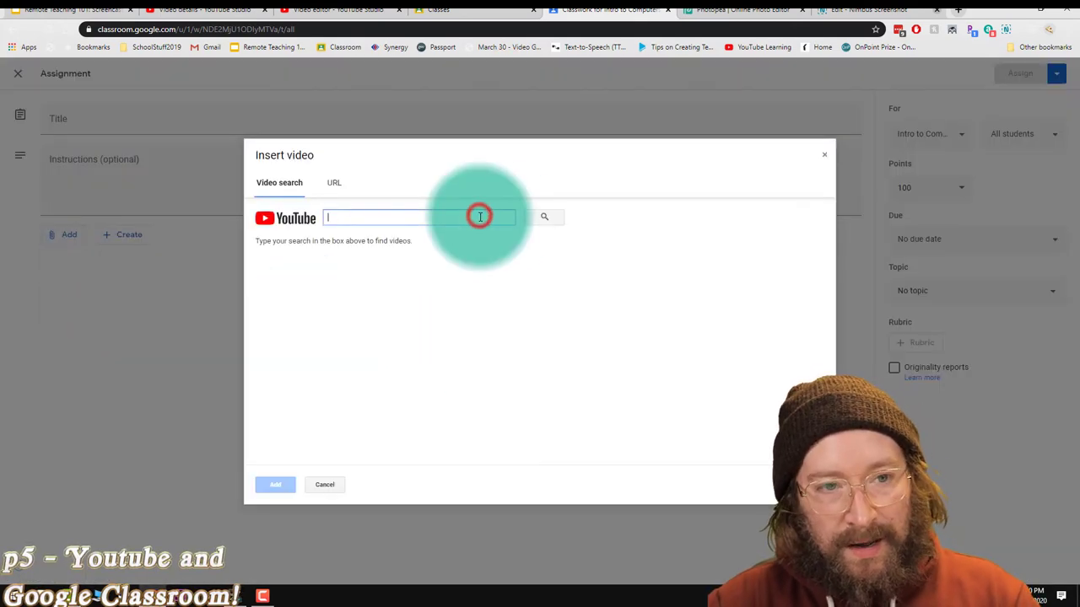
key("ctrl+v")
left_click(544, 217)
left_click(365, 270)
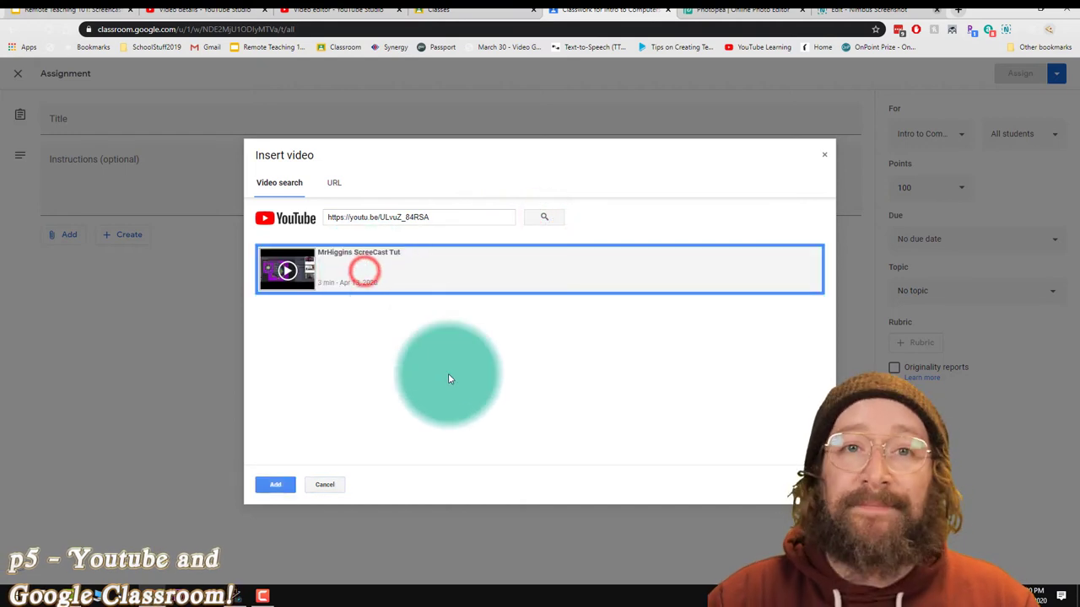